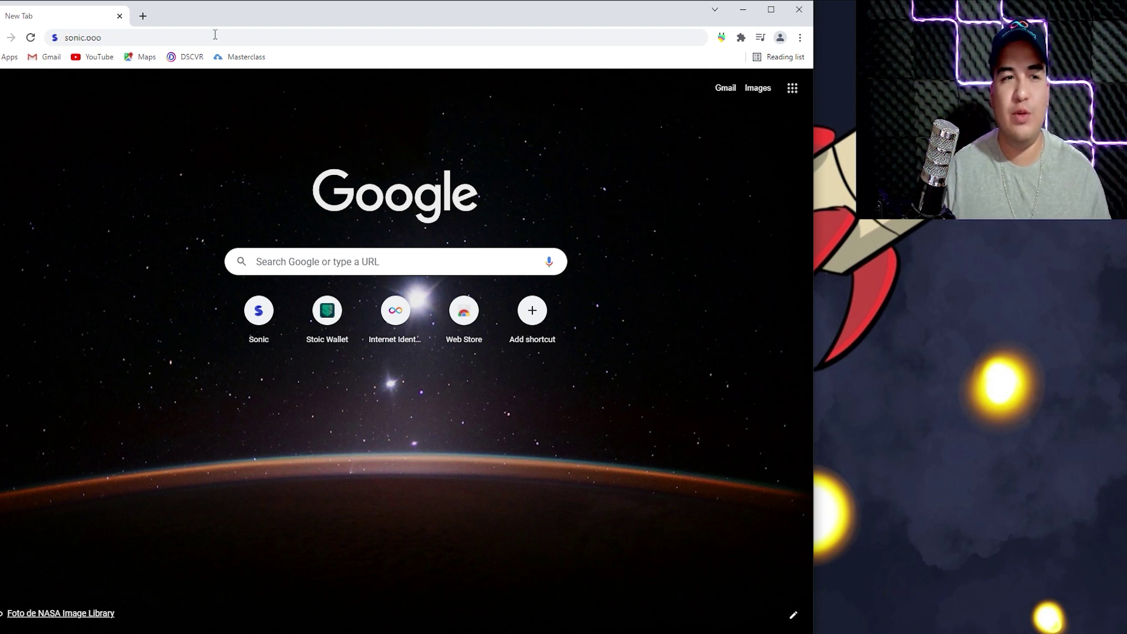
Step: Load sonic.ooo, launch the trading app, and disconnect the connected Plug wallet
left_click(164, 42)
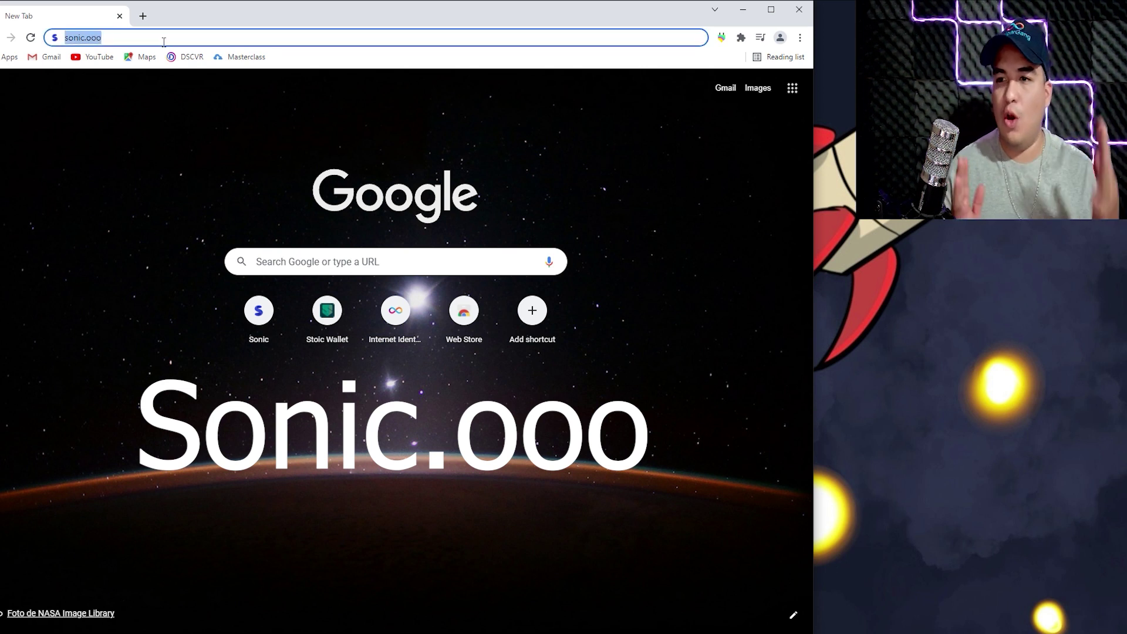
key("Return")
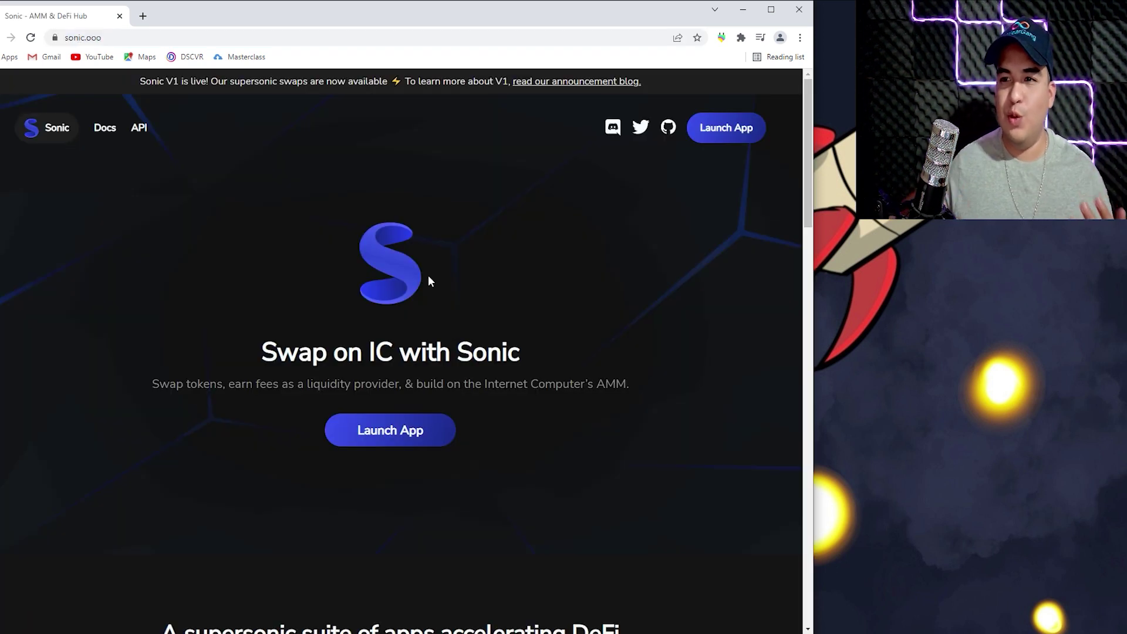
left_click(374, 433)
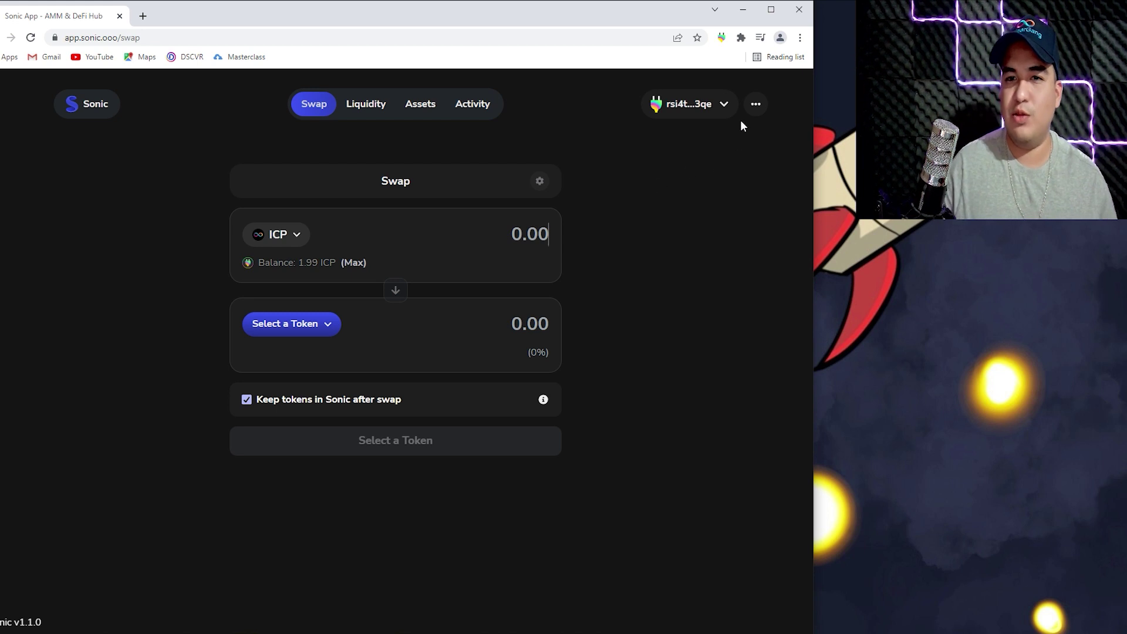
left_click(725, 108)
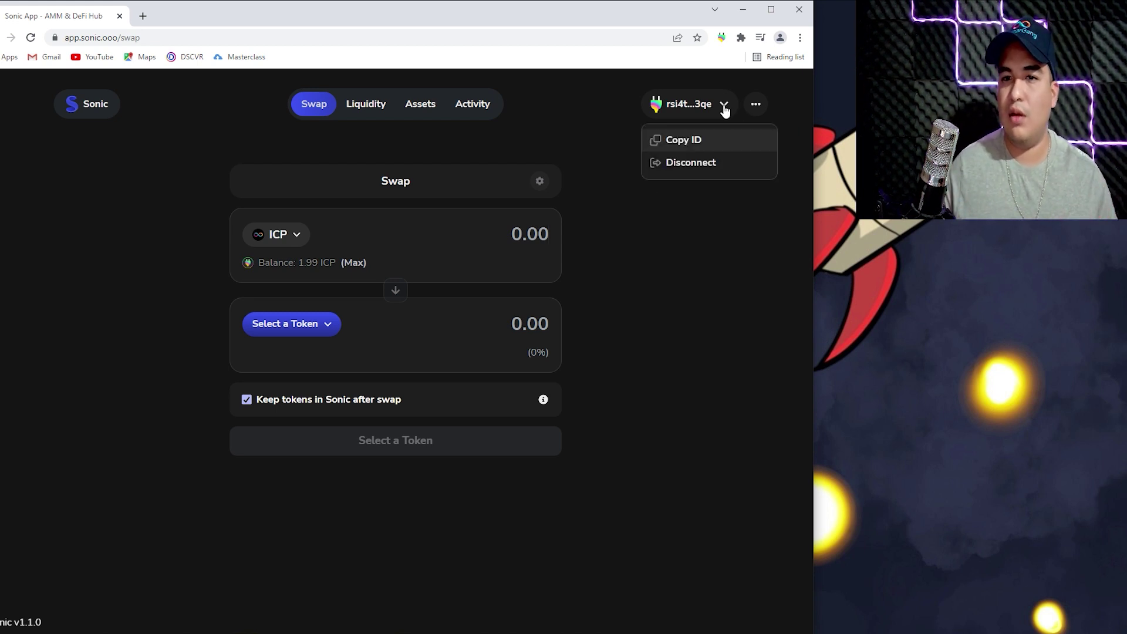
left_click(703, 162)
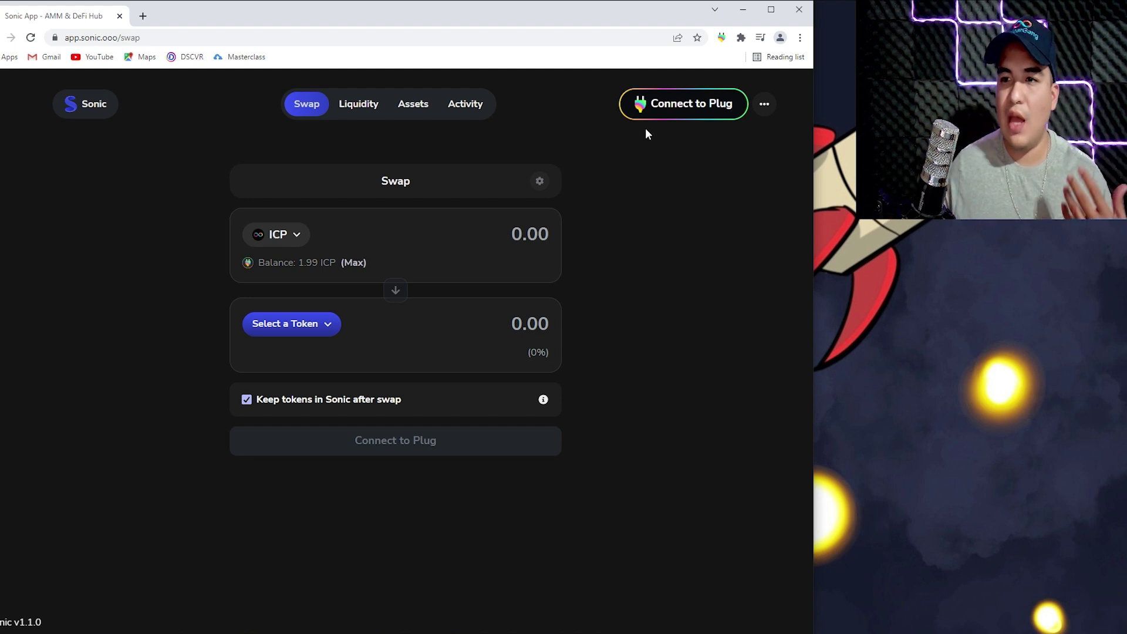
left_click(721, 37)
left_click(546, 143)
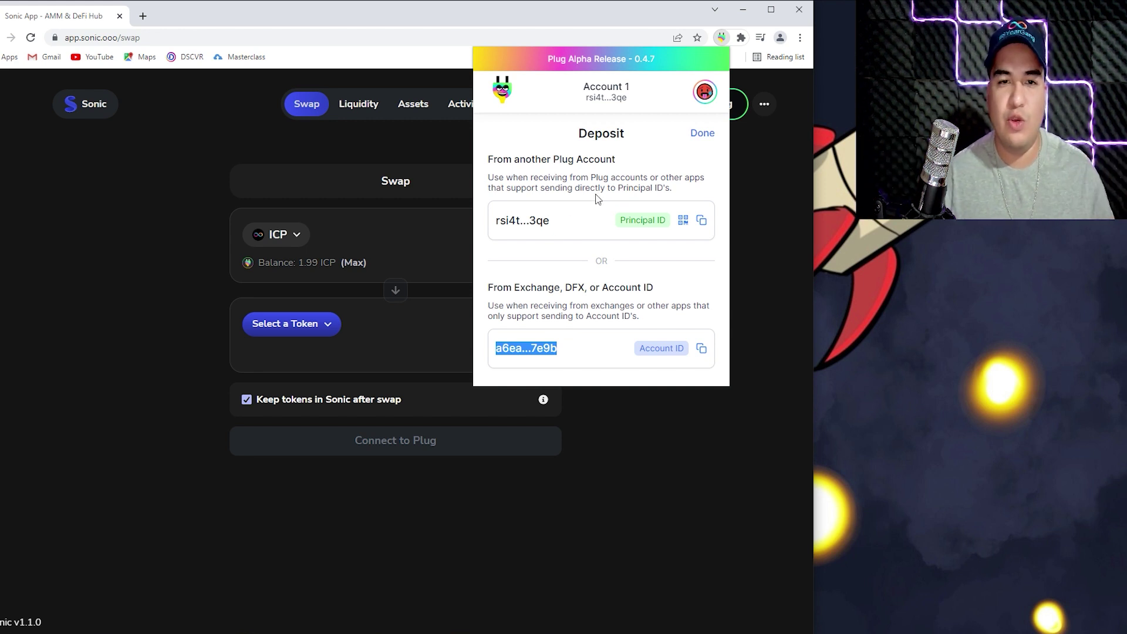
left_click_drag(551, 225, 504, 221)
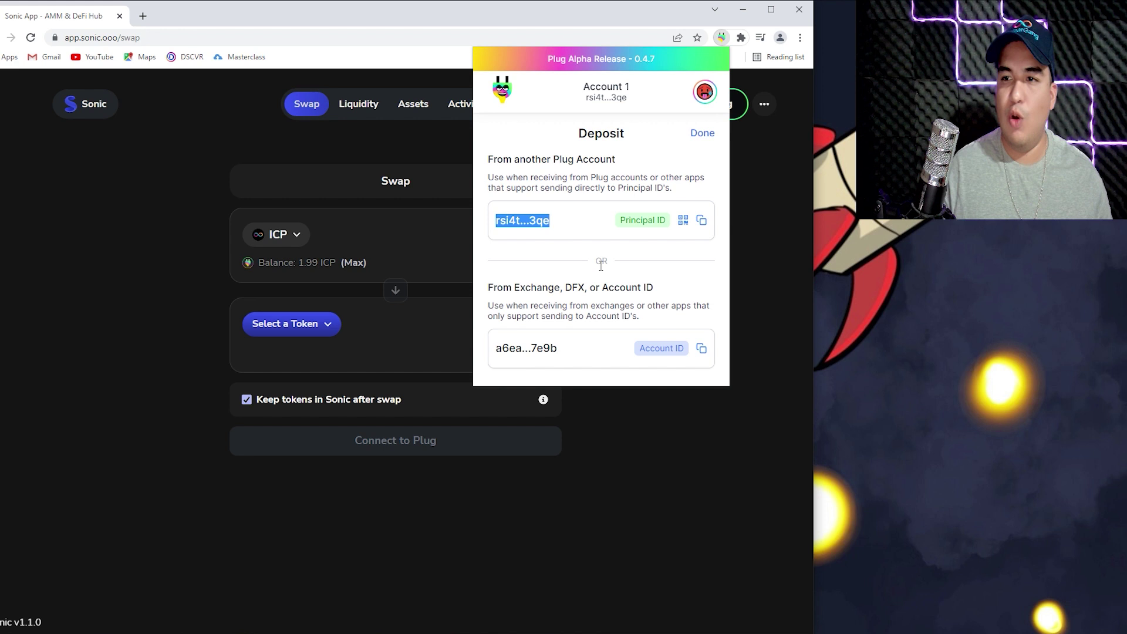
left_click_drag(572, 350, 463, 355)
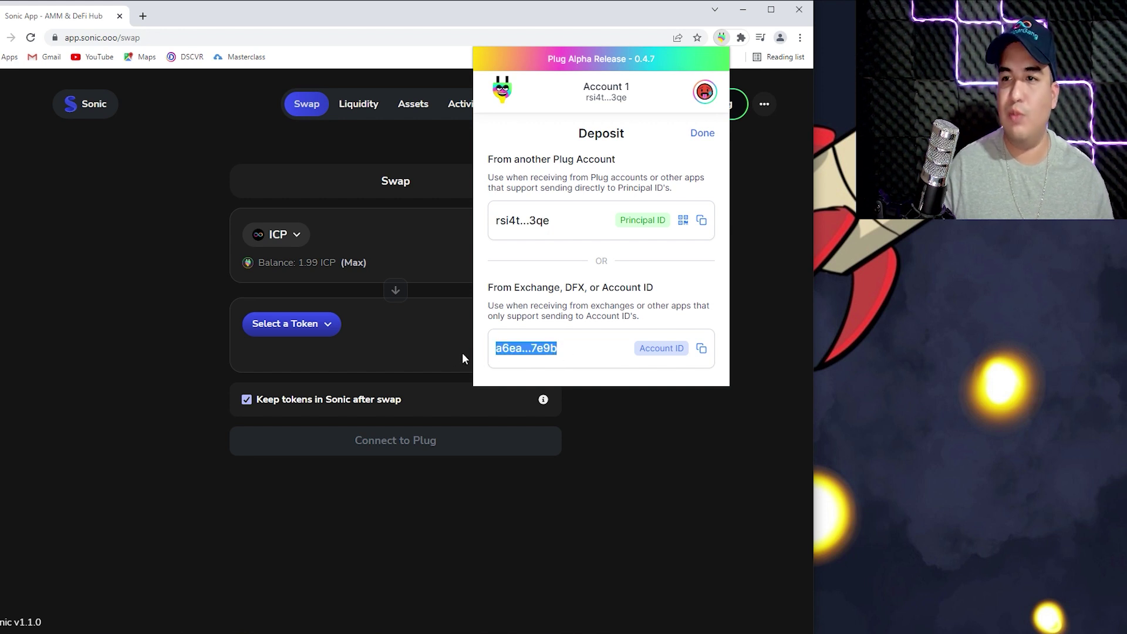
left_click_drag(589, 344, 445, 356)
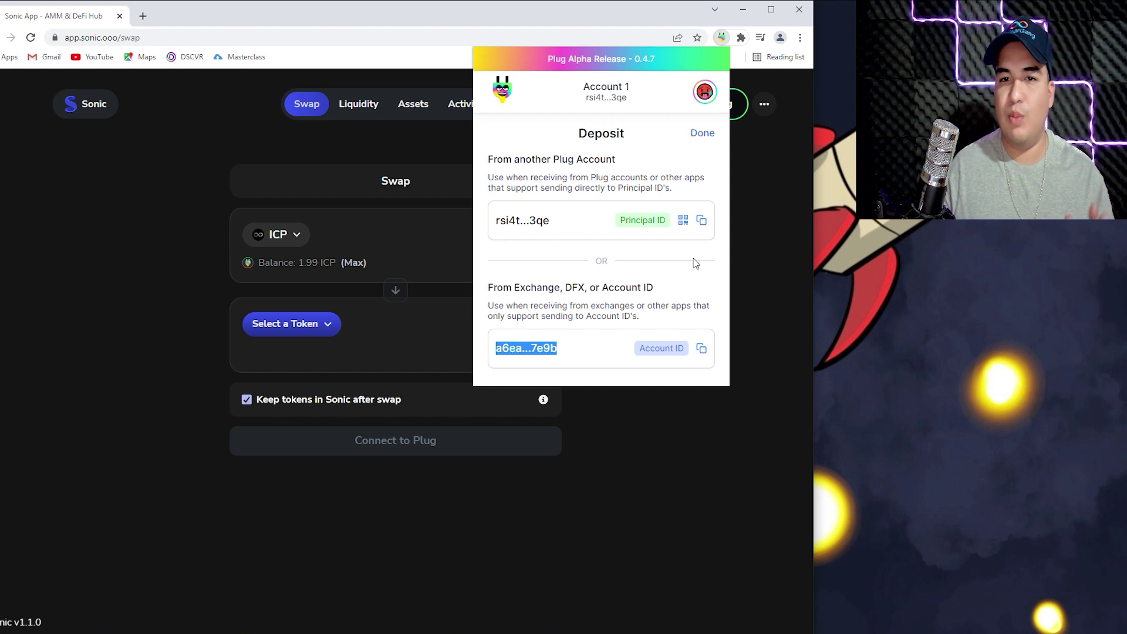
left_click(766, 175)
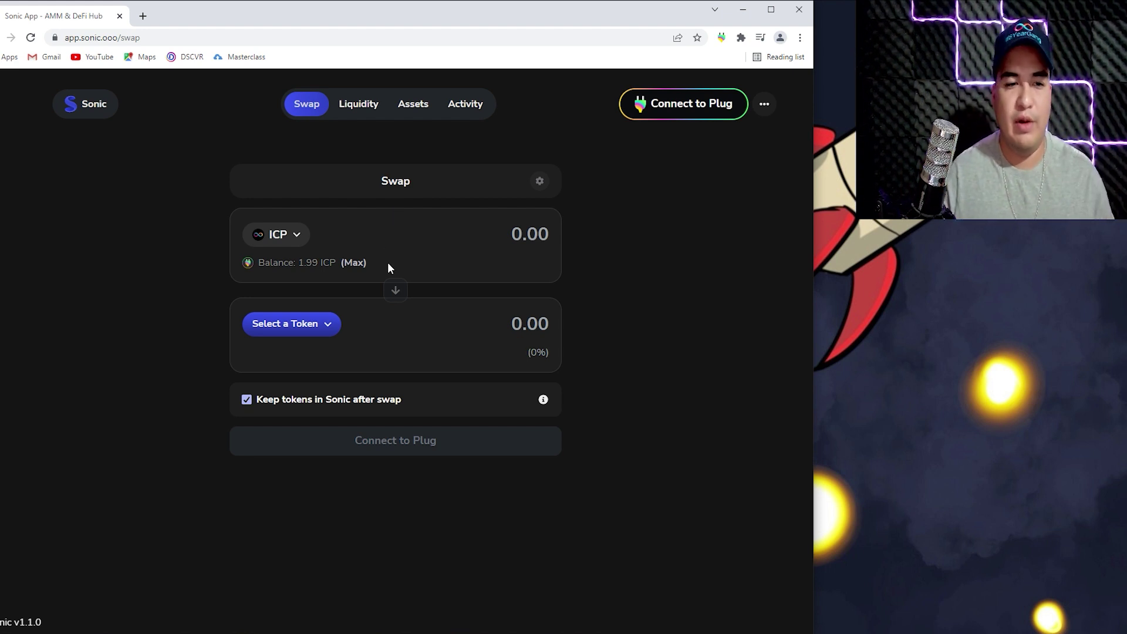
Step: Keep ICP as the source token and choose XTC to receive, turning the form into Mint XTC
left_click(292, 236)
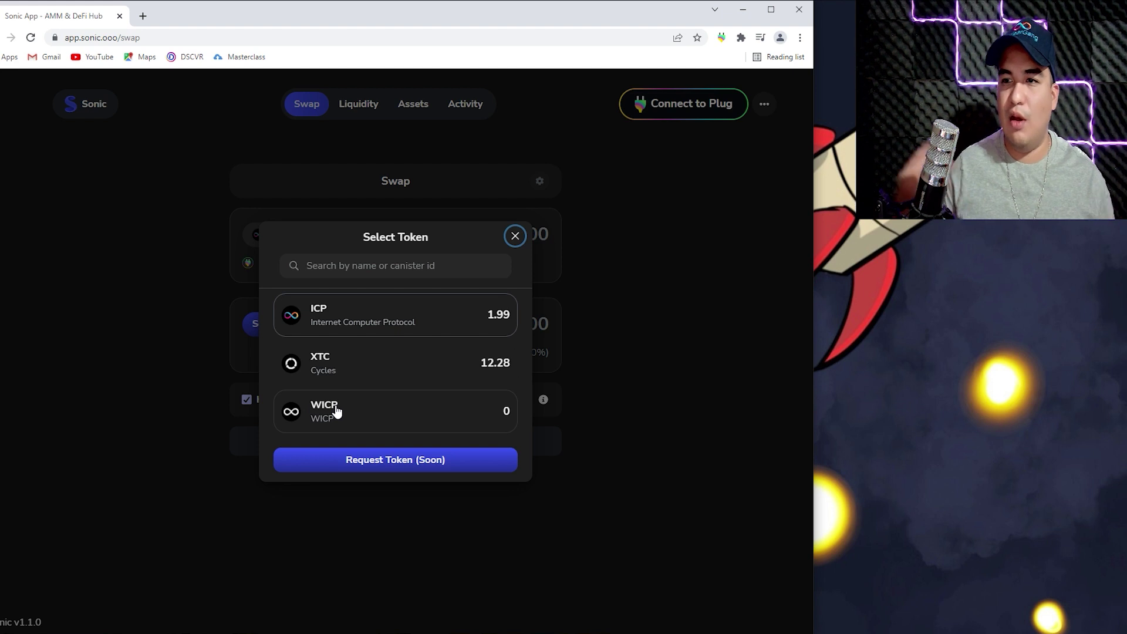
left_click(171, 225)
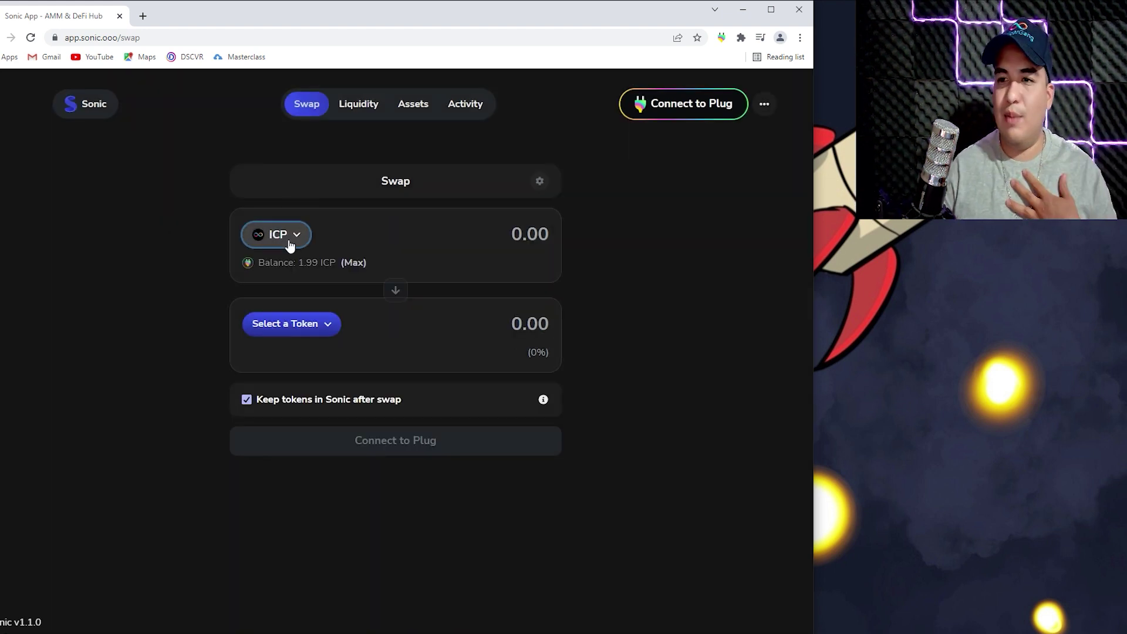
left_click(304, 326)
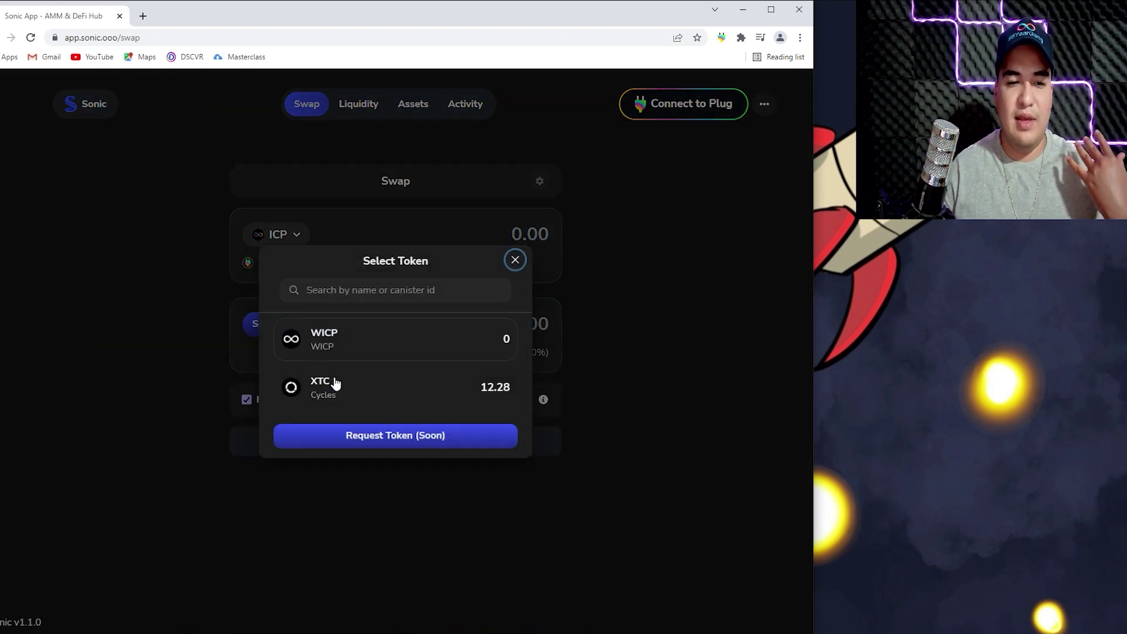
left_click(346, 396)
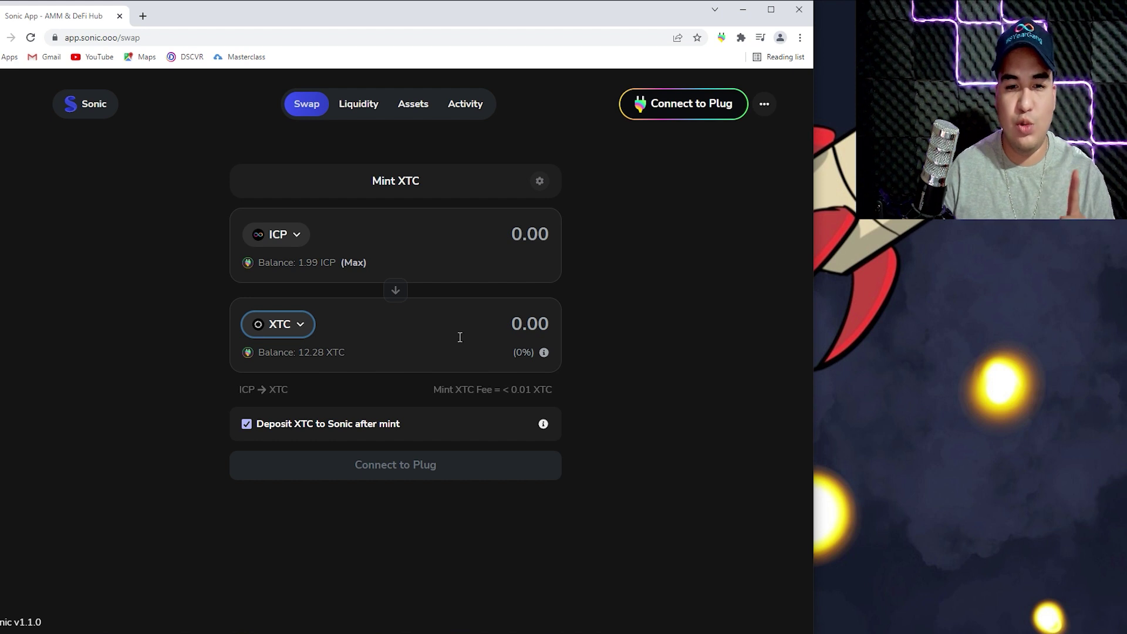
Step: Highlight the (0%) price difference and the minting, swapping-to and negative/positive explanation text
left_click_drag(510, 351, 536, 352)
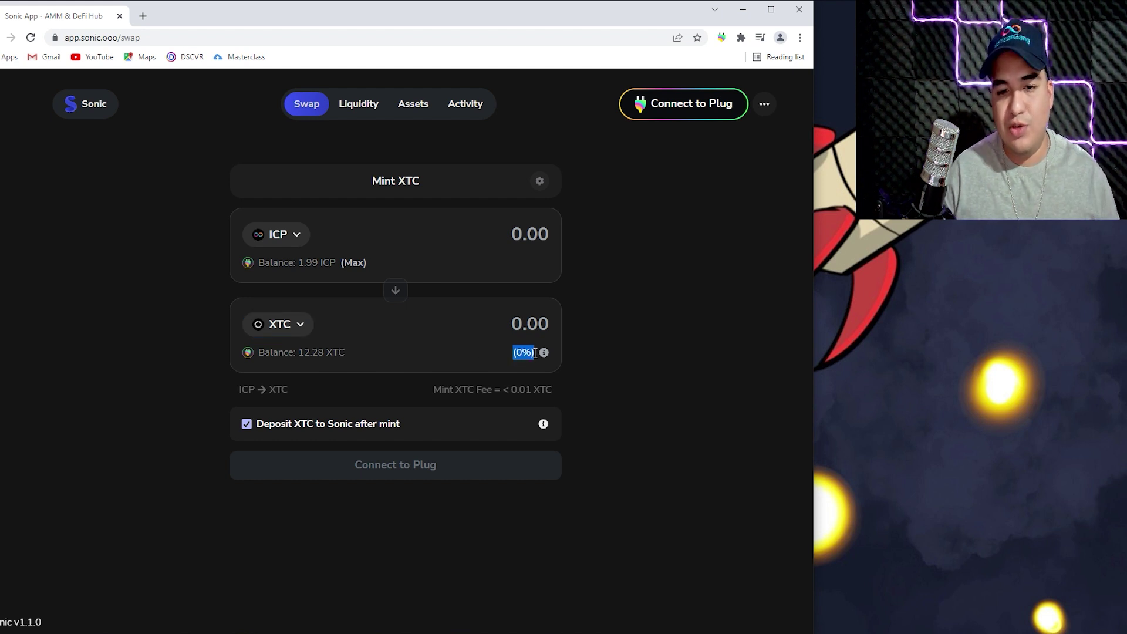
mouse_move(545, 354)
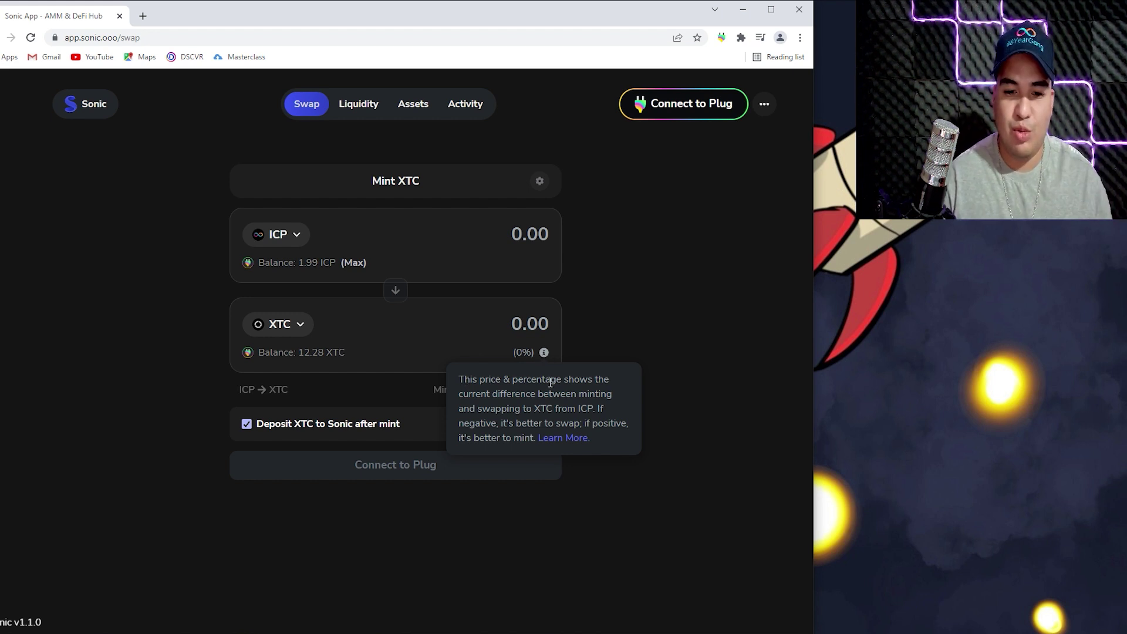
double_click(599, 395)
left_click_drag(478, 409, 532, 410)
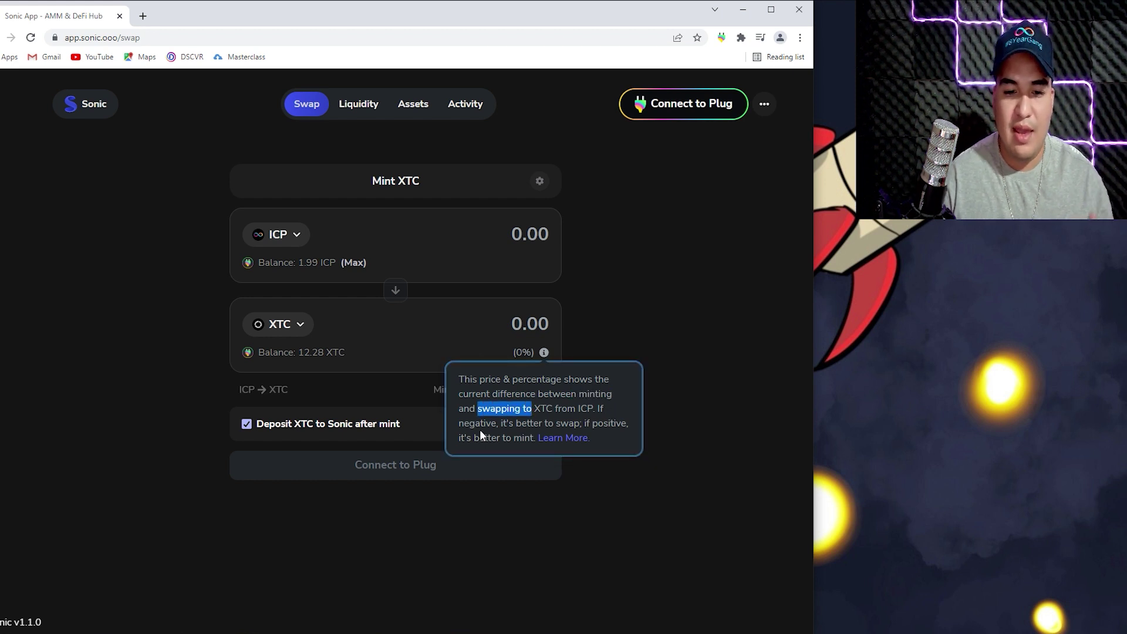
left_click_drag(464, 423, 496, 425)
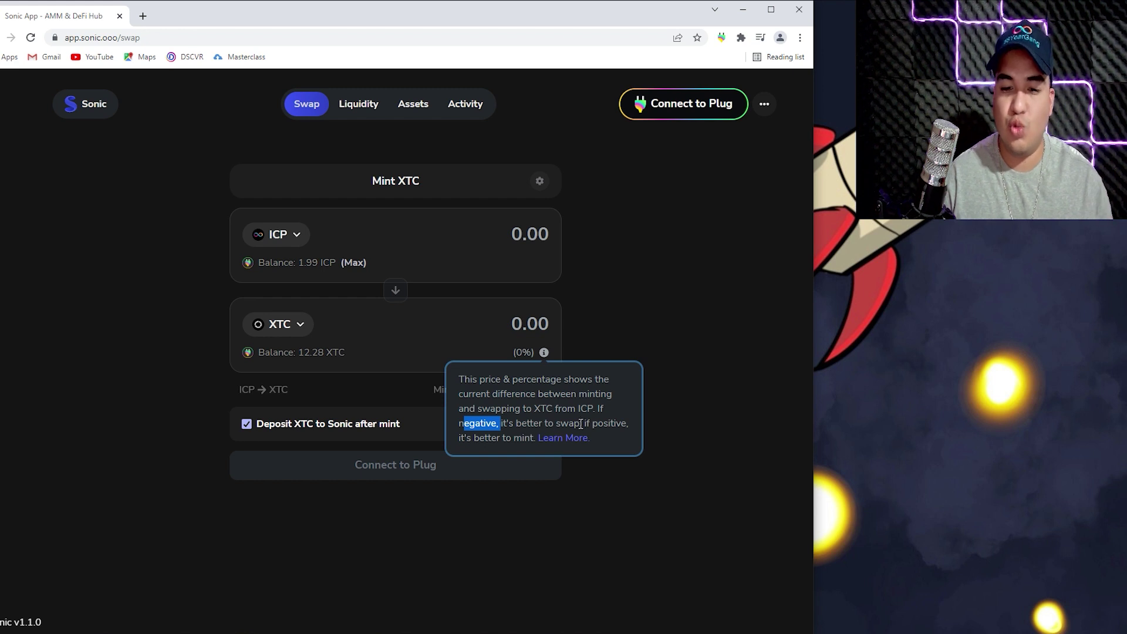
left_click_drag(580, 422, 636, 430)
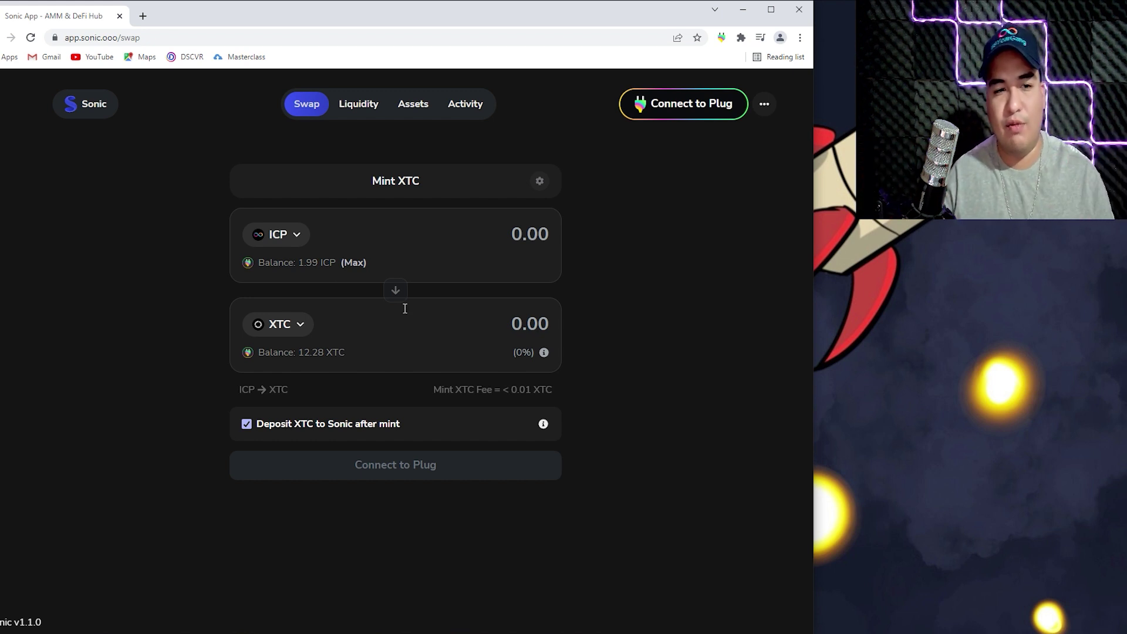
Step: Fill in the full ICP balance, replace it with 1, and inspect the -22.88% difference and dollar estimates
left_click(347, 265)
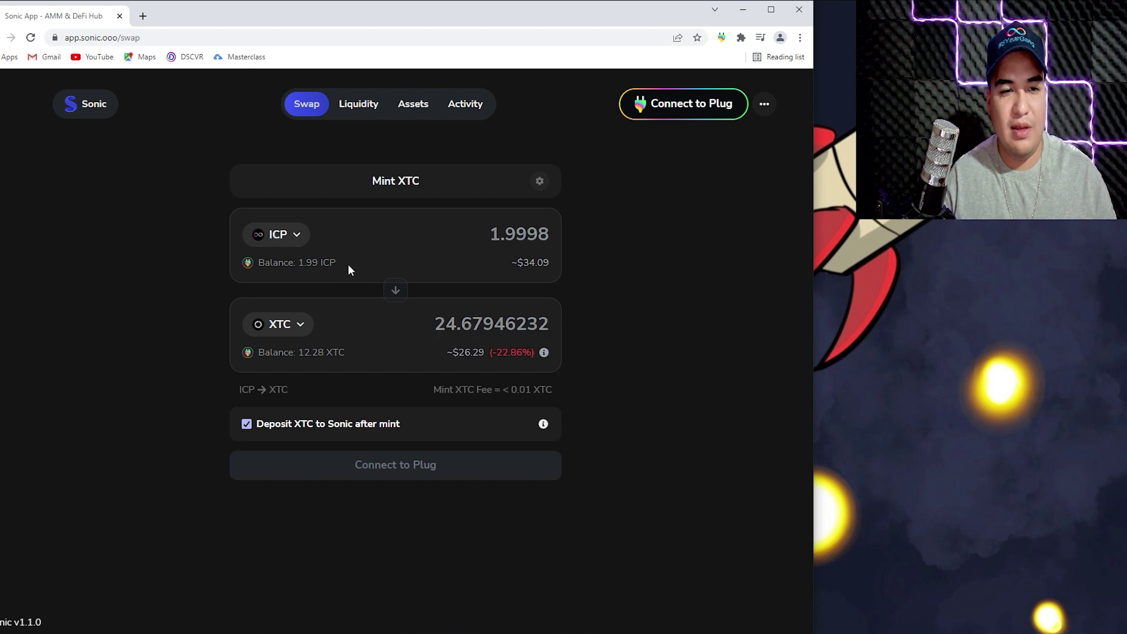
left_click_drag(485, 239, 594, 229)
type("1")
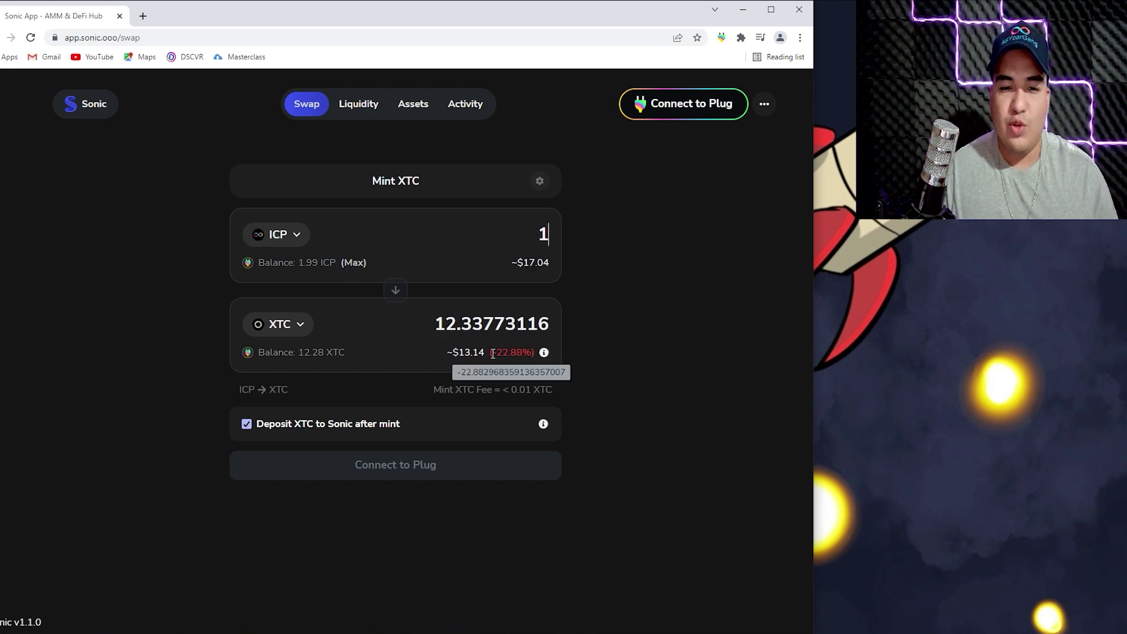
left_click_drag(493, 353, 589, 362)
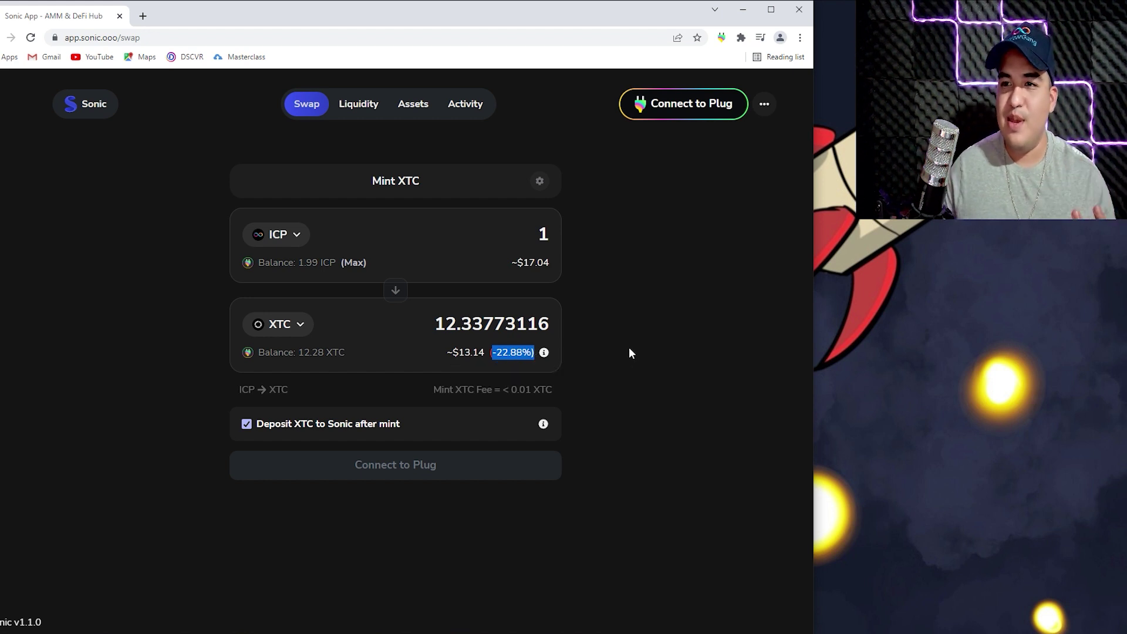
left_click_drag(511, 262, 554, 268)
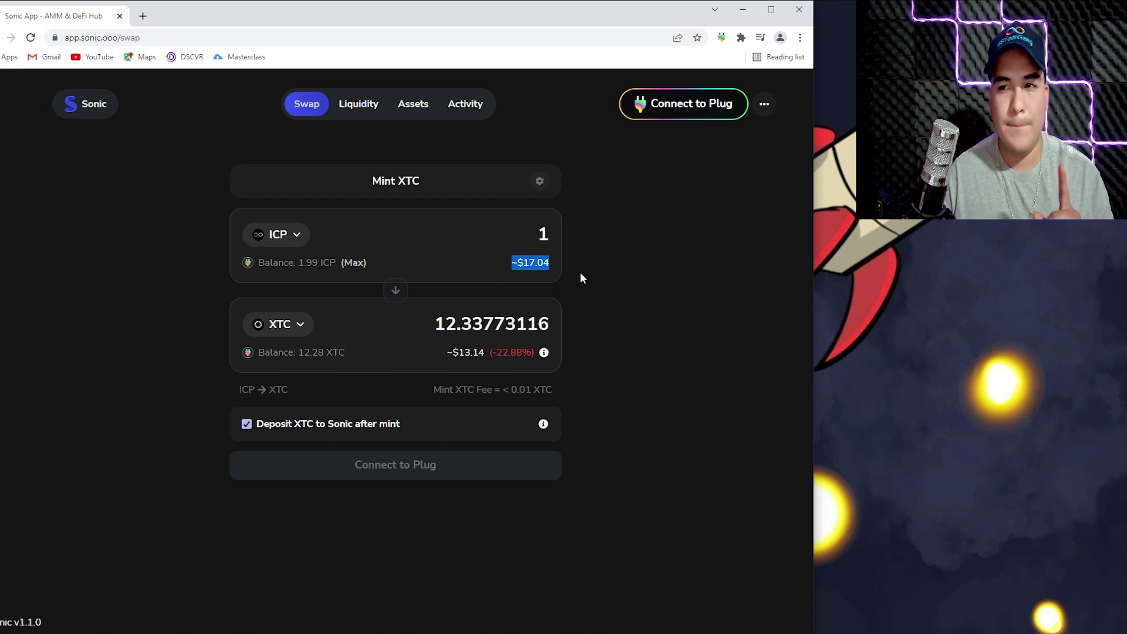
mouse_move(450, 355)
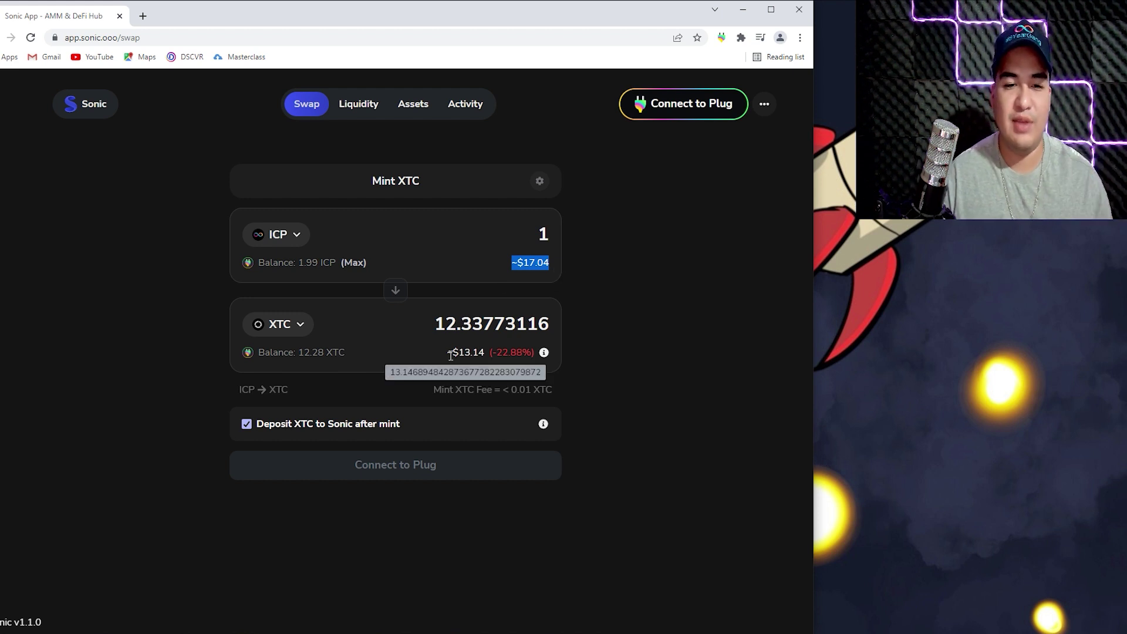
left_click_drag(451, 356, 487, 354)
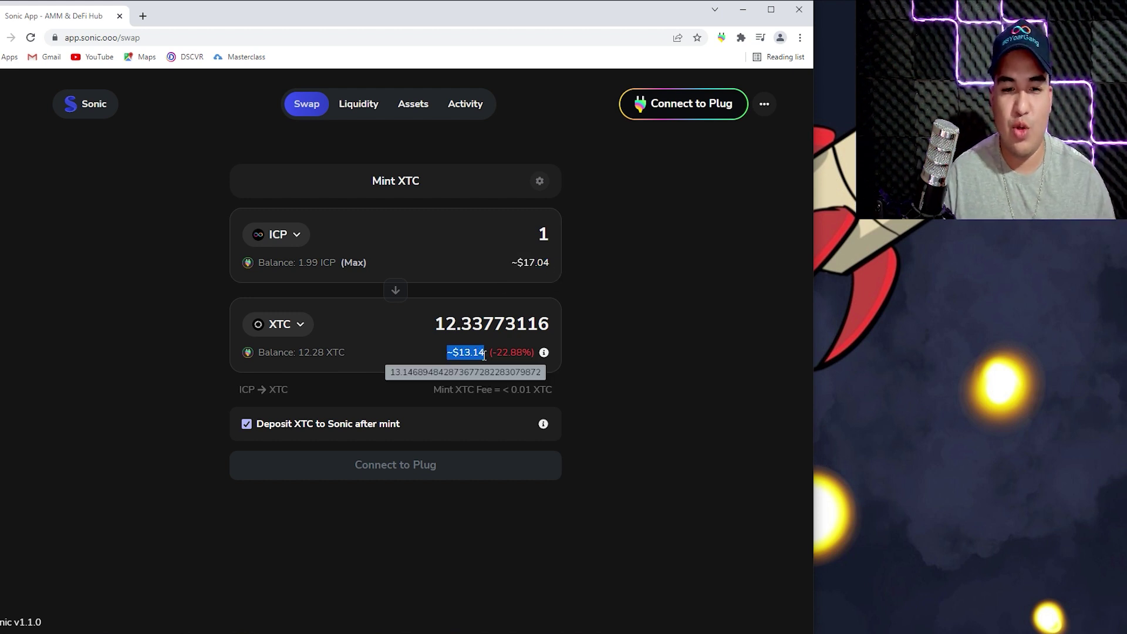
left_click(572, 358)
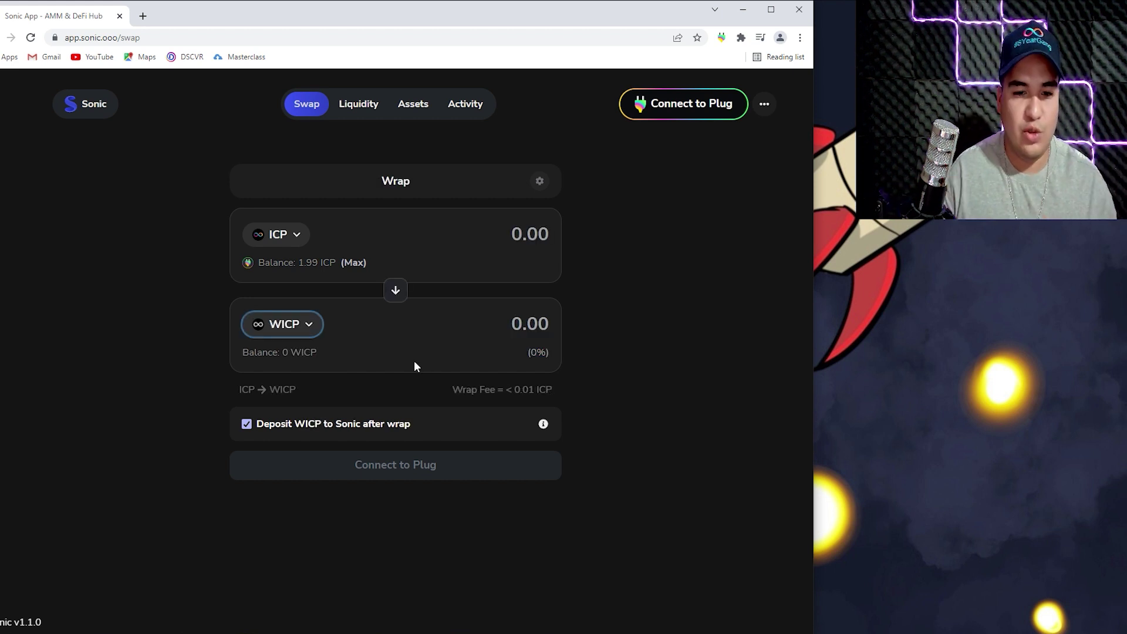
Step: Enter 1.1 ICP, connect the Plug wallet, and wrap it into 1.1 WICP
left_click(511, 237)
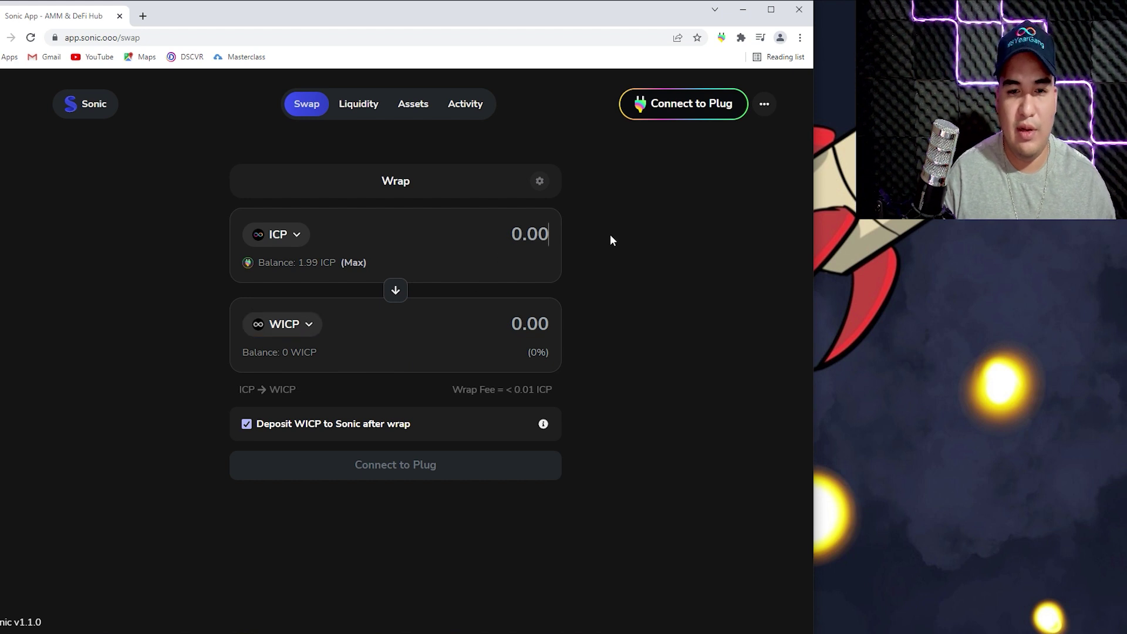
type("1")
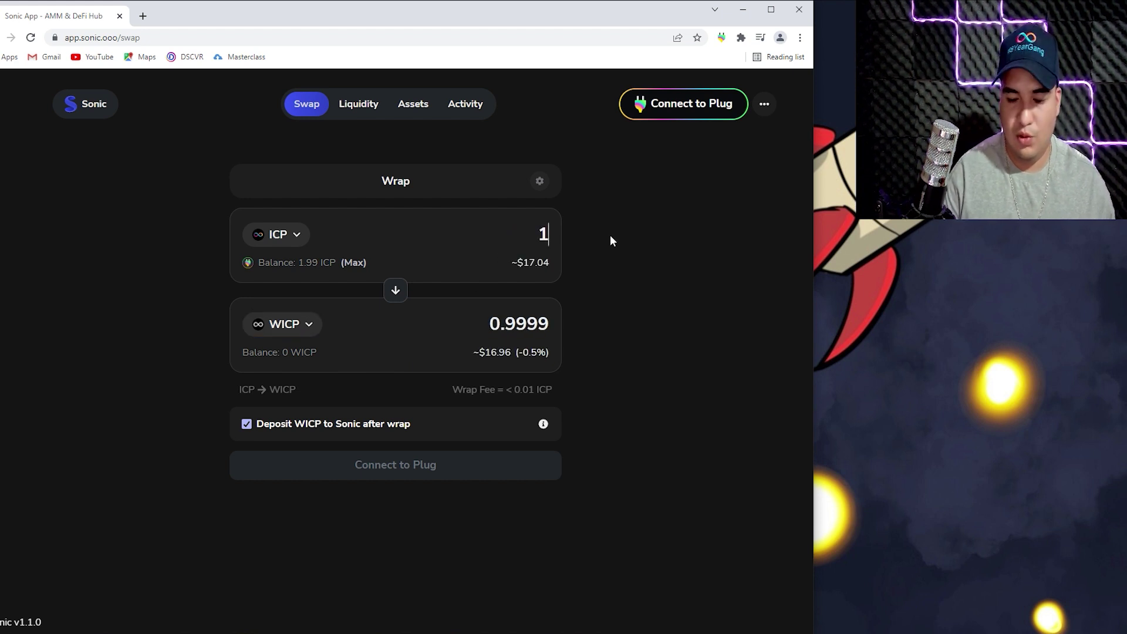
type(".1")
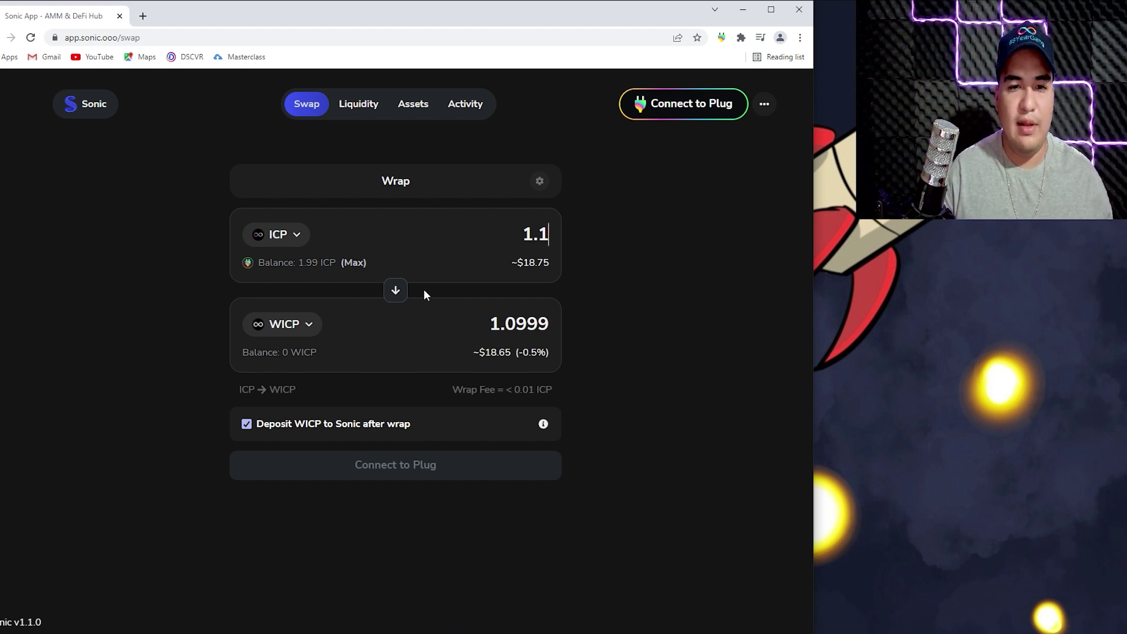
double_click(492, 353)
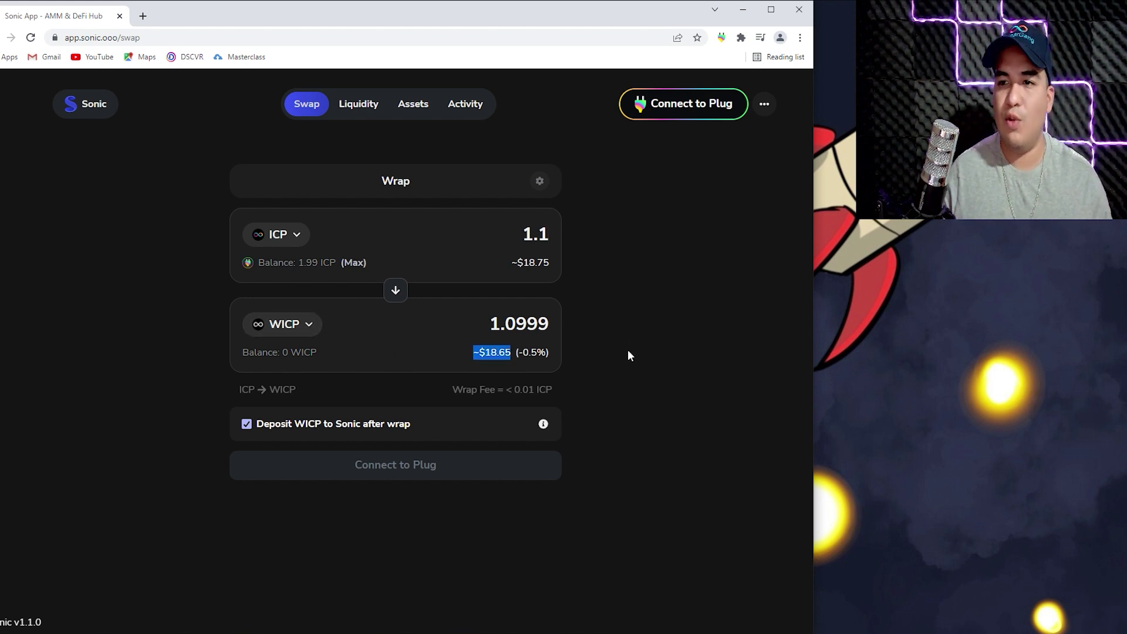
left_click(425, 470)
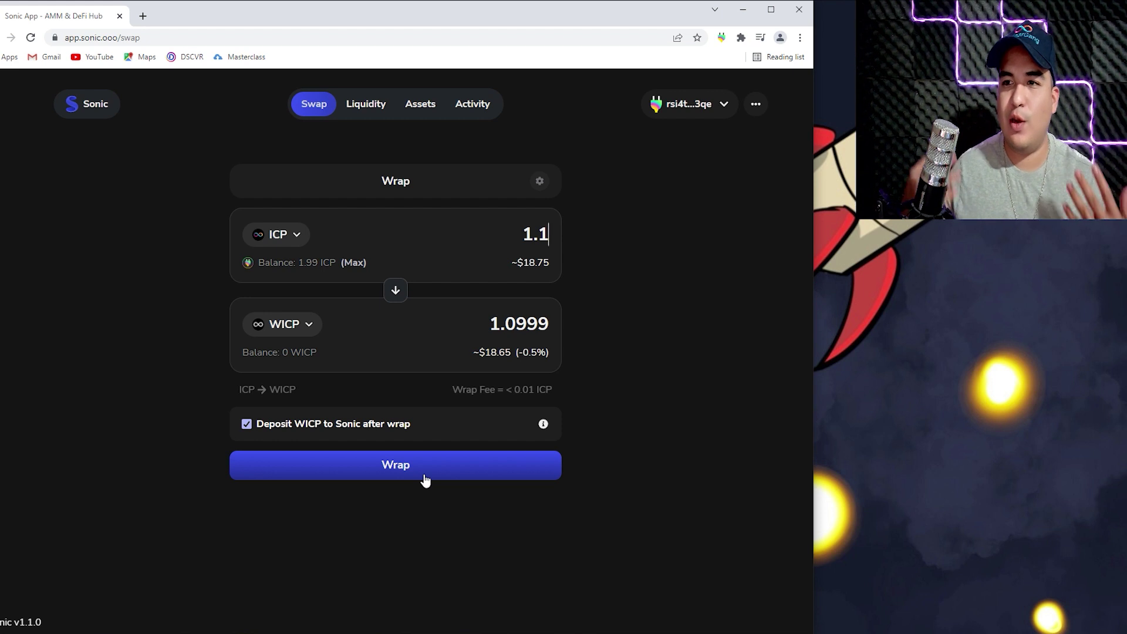
left_click(433, 469)
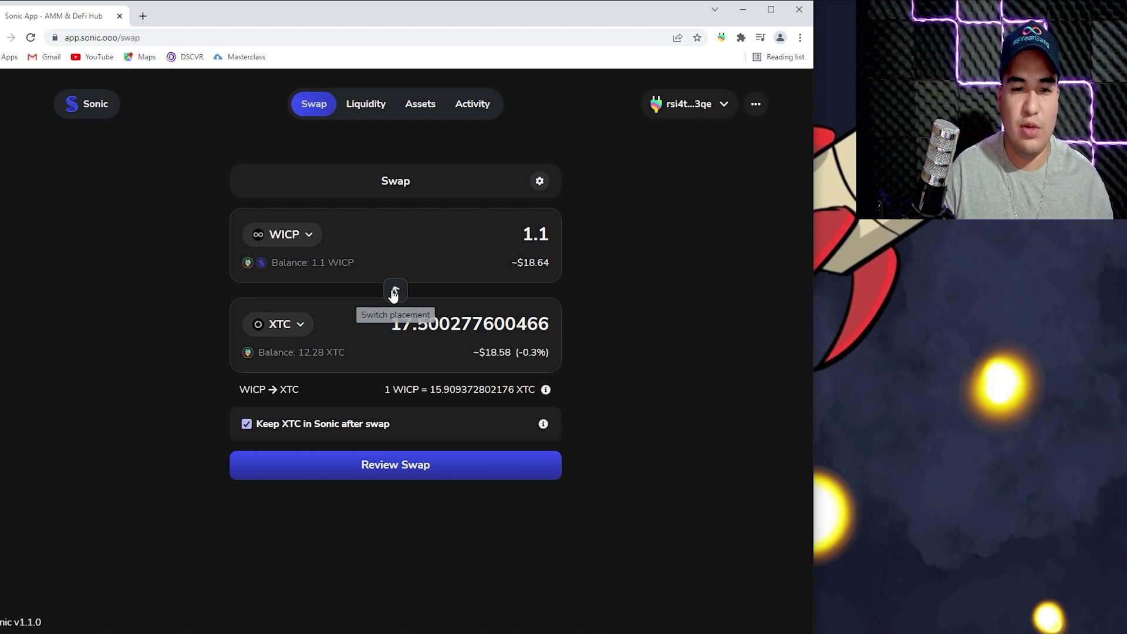
Step: Check the WICP/XTC dollar values and -0.3% difference, then change the amount to 0.55 WICP
double_click(526, 262)
double_click(493, 352)
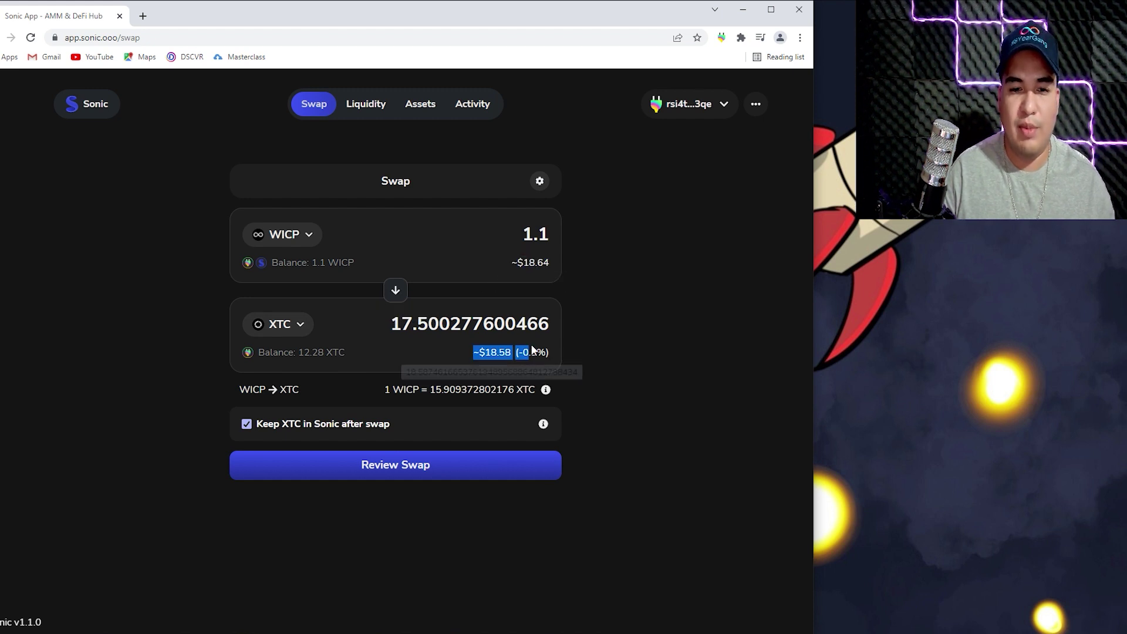
left_click_drag(523, 353, 608, 352)
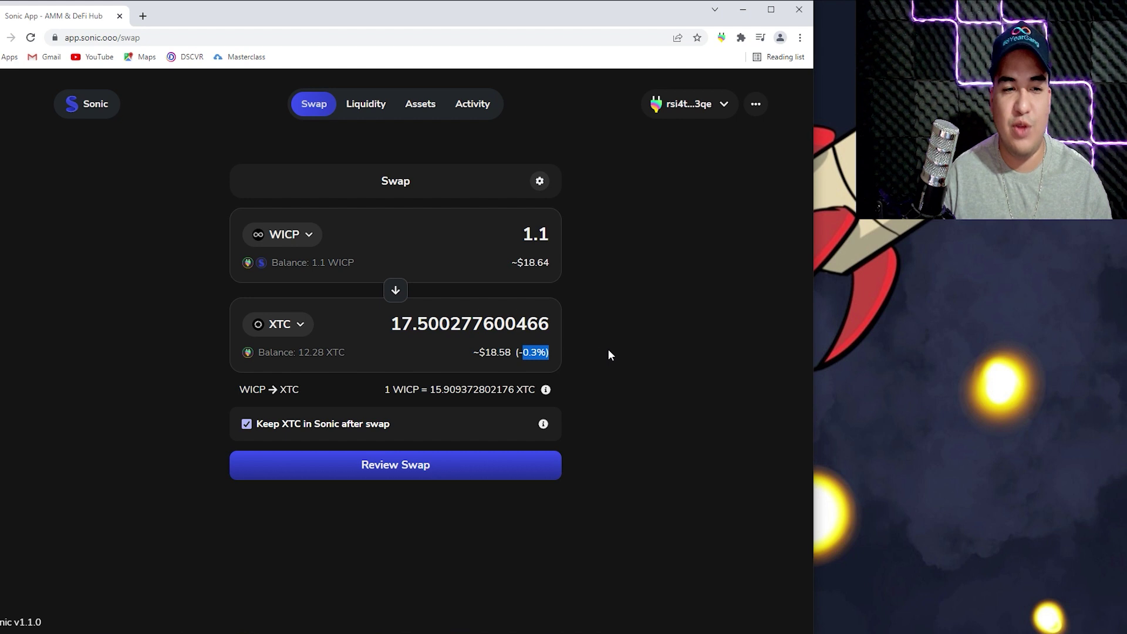
left_click(608, 349)
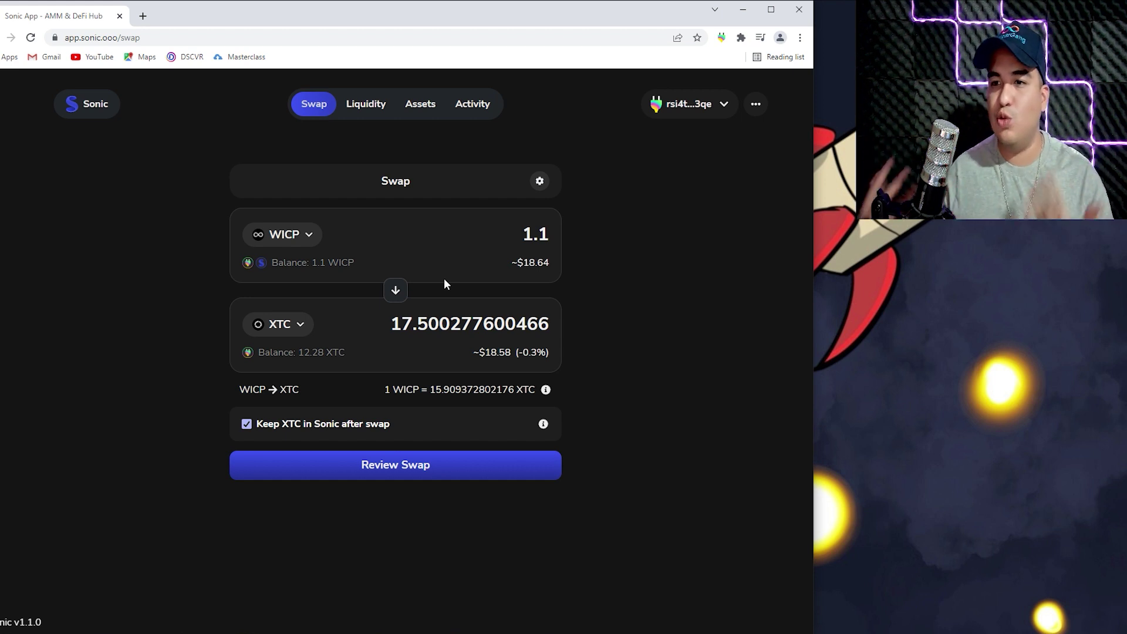
key("ctrl+a")
type("0.55")
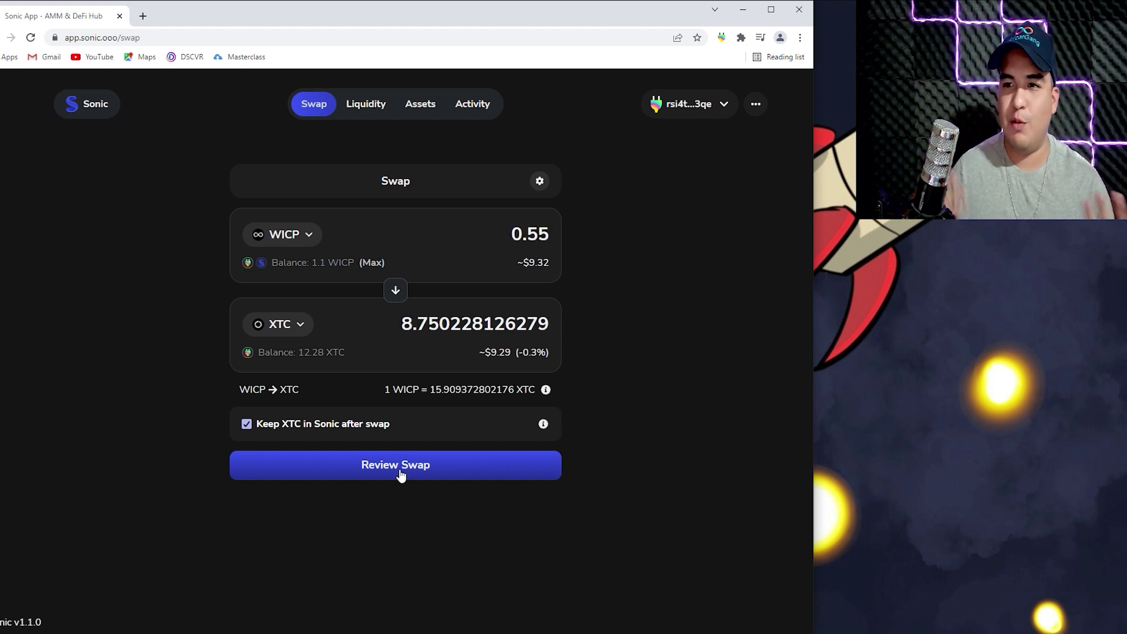
Step: Submit the 0.55 WICP swap, approve it in Plug, then go to the Liquidity page
left_click(401, 470)
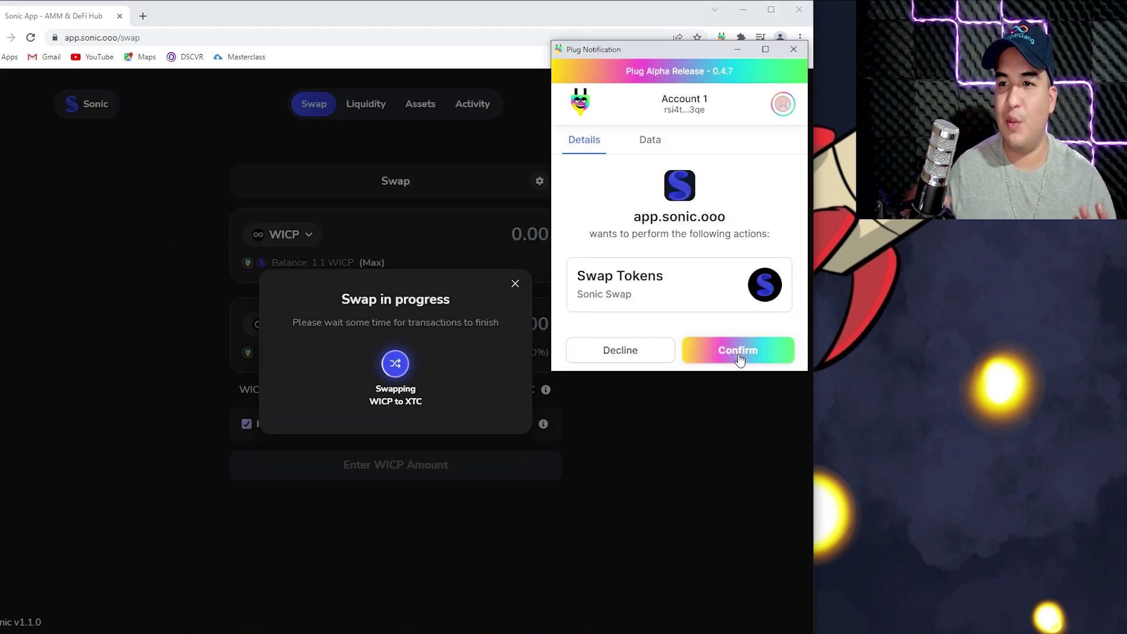
left_click(738, 356)
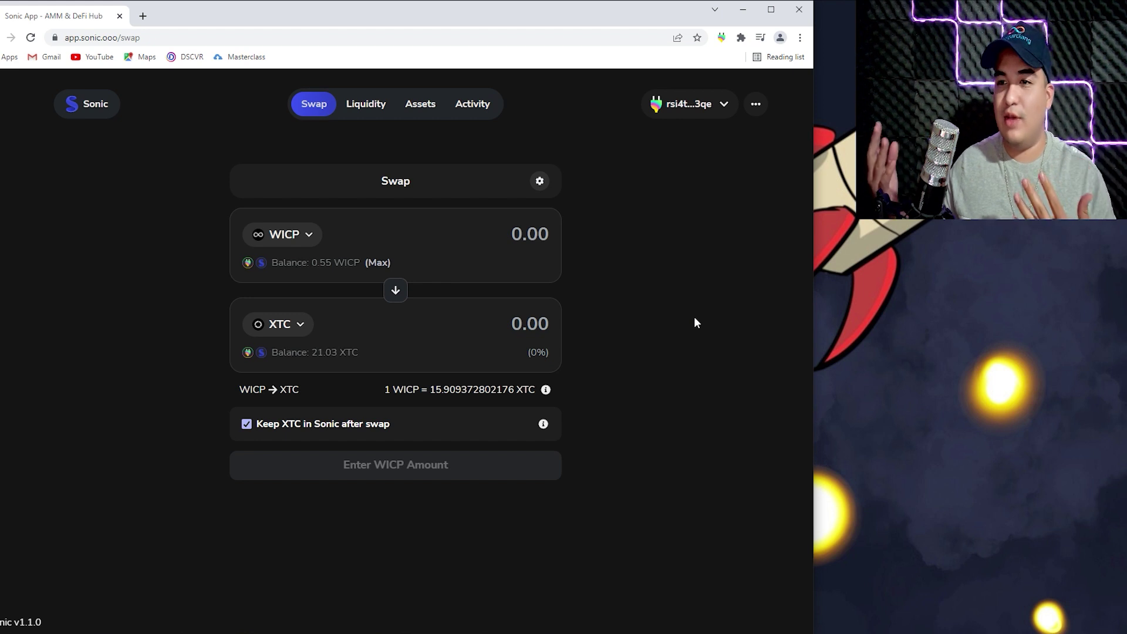
left_click(365, 104)
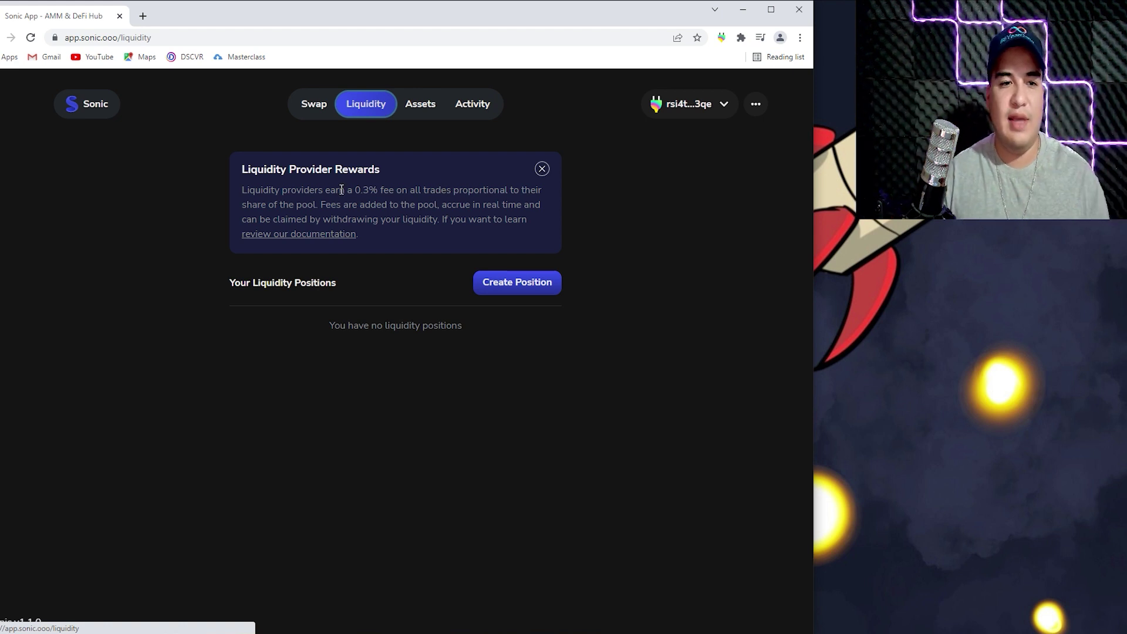
Step: Create a new position supplying the full 0.55 WICP, auto-filling 8.776467934339 XTC
left_click_drag(343, 189, 383, 189)
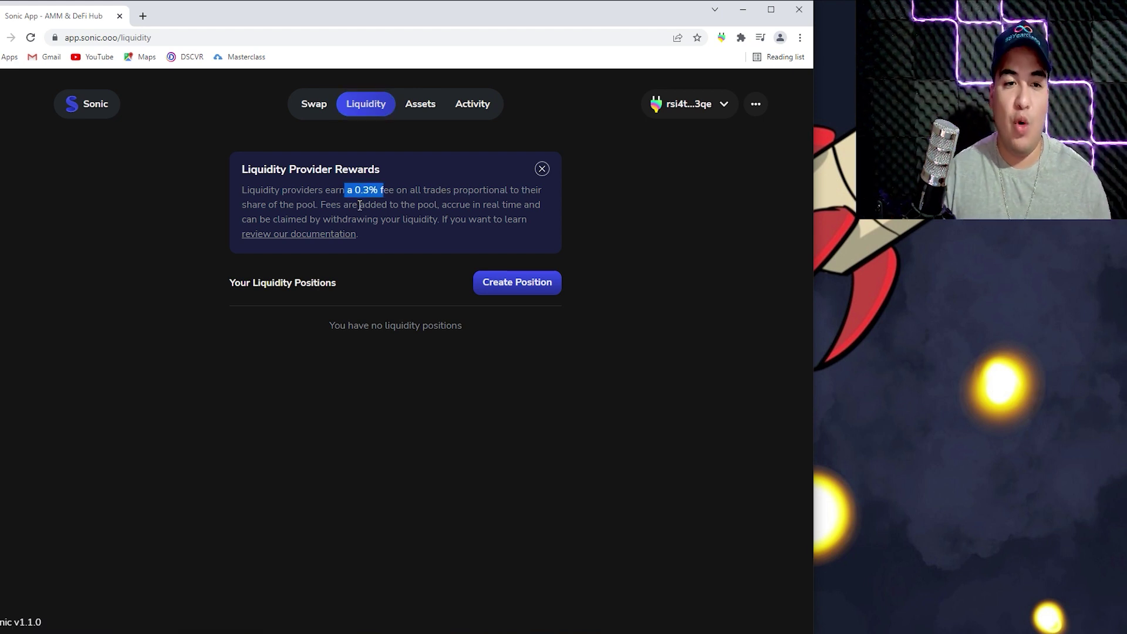
left_click(508, 241)
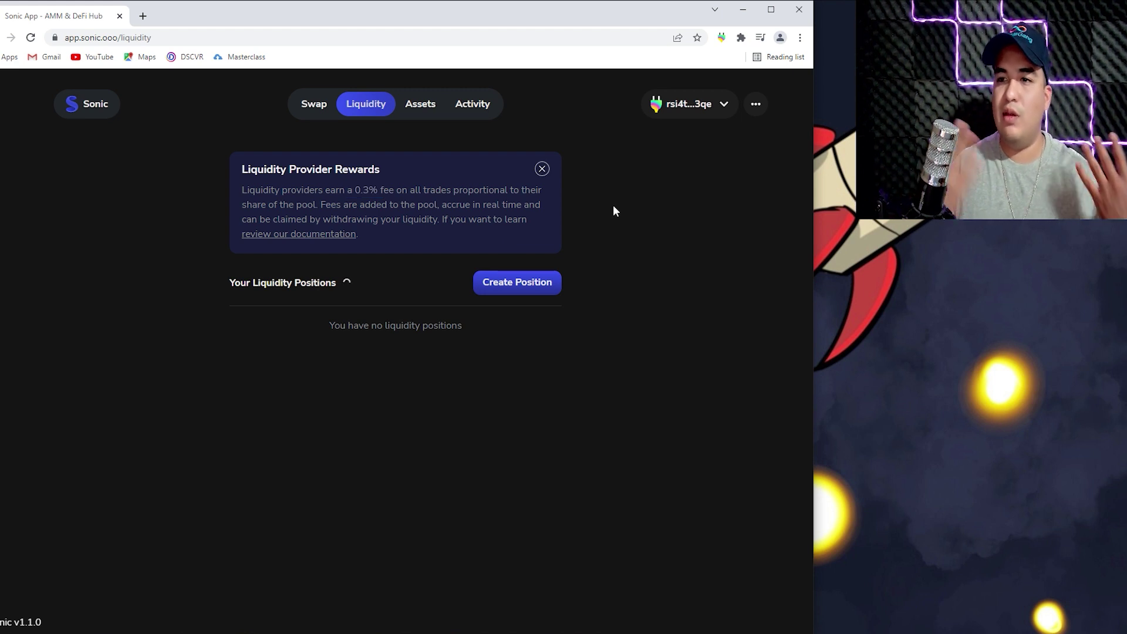
left_click(506, 291)
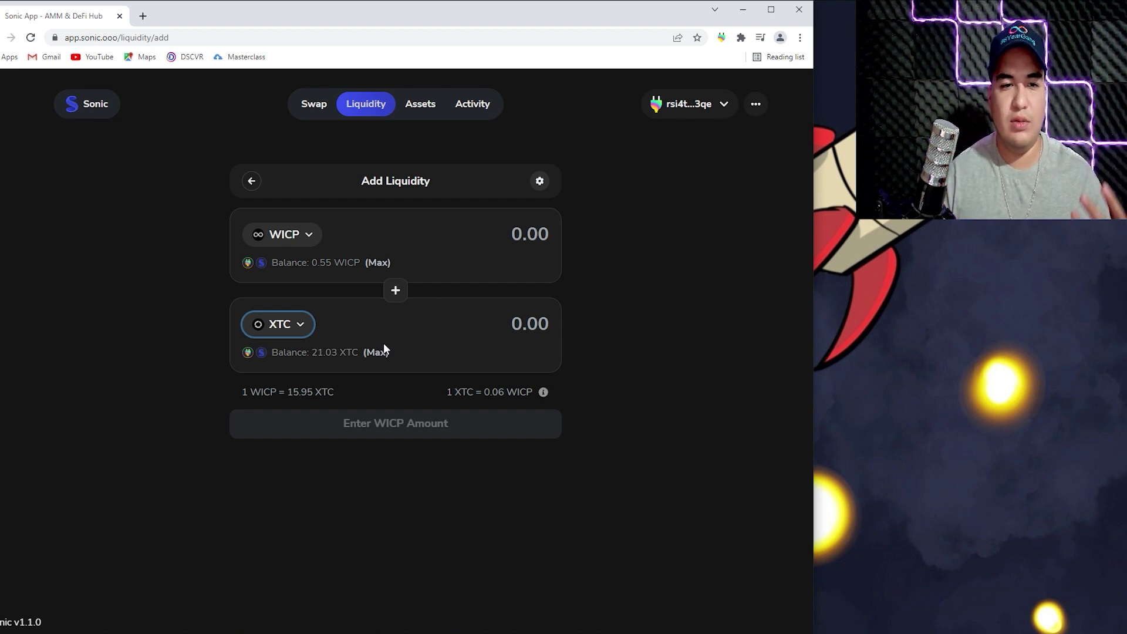
left_click(378, 263)
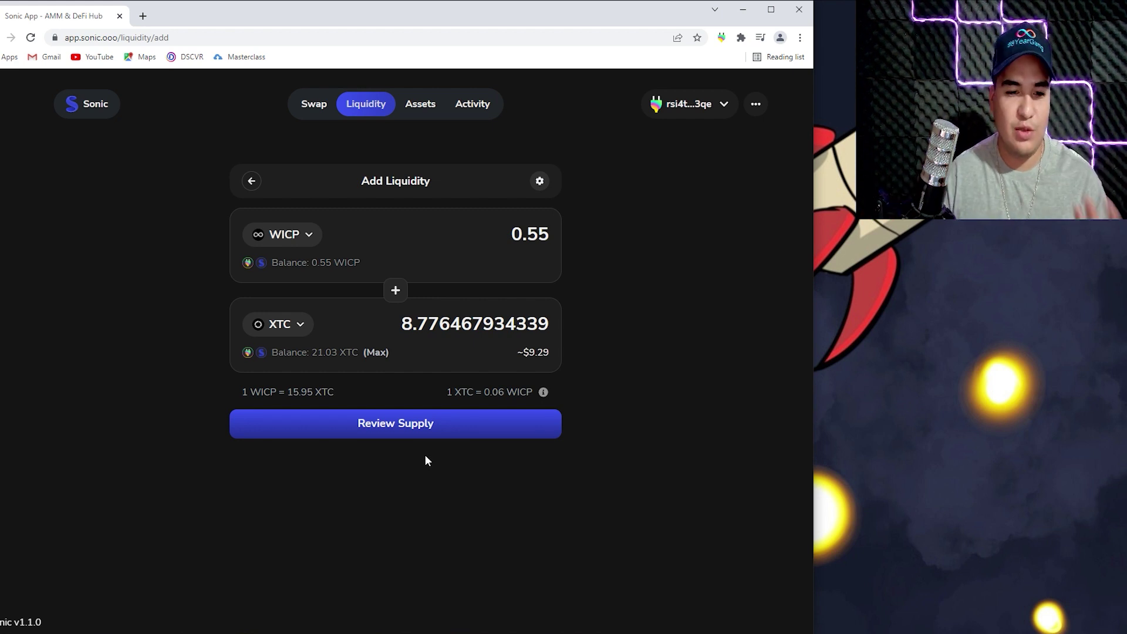
Step: Review the 0.55 WICP + 8.776467934339 XTC supply and confirm adding the liquidity
left_click(414, 433)
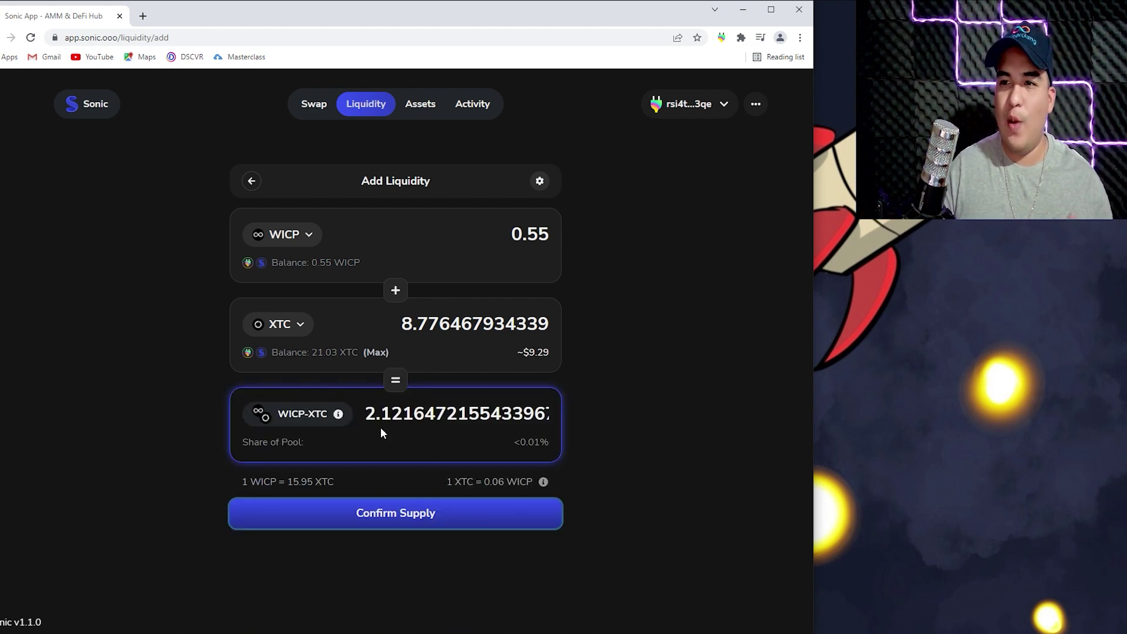
left_click(406, 522)
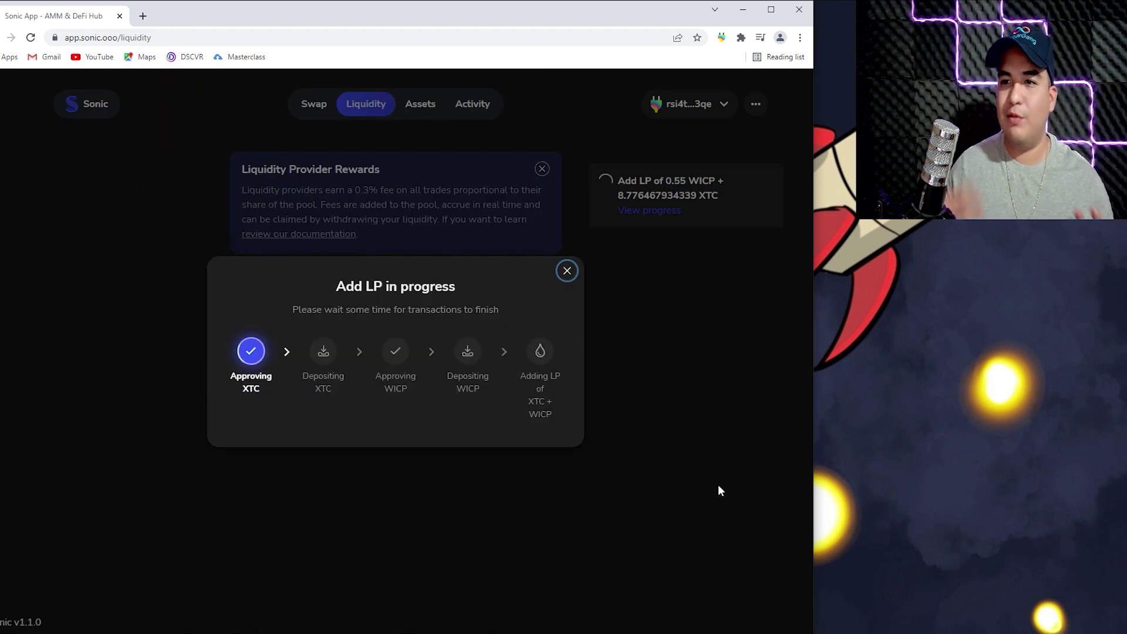